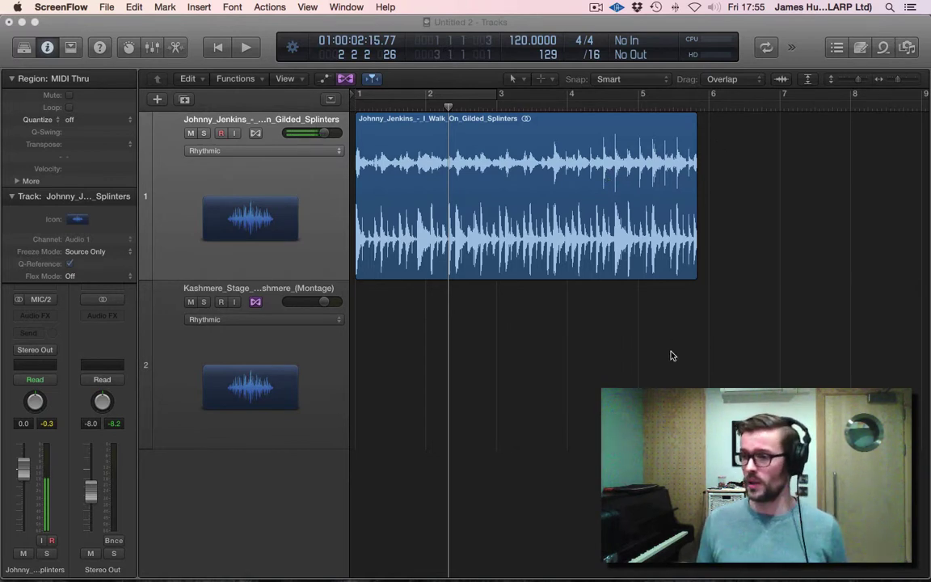
Step: Play the sample on track 1 from the start several times to hear where the two-bar loop ends
{"action": "left_click", "coordinate": [627, 376]}
{"action": "key", "text": "Return"}
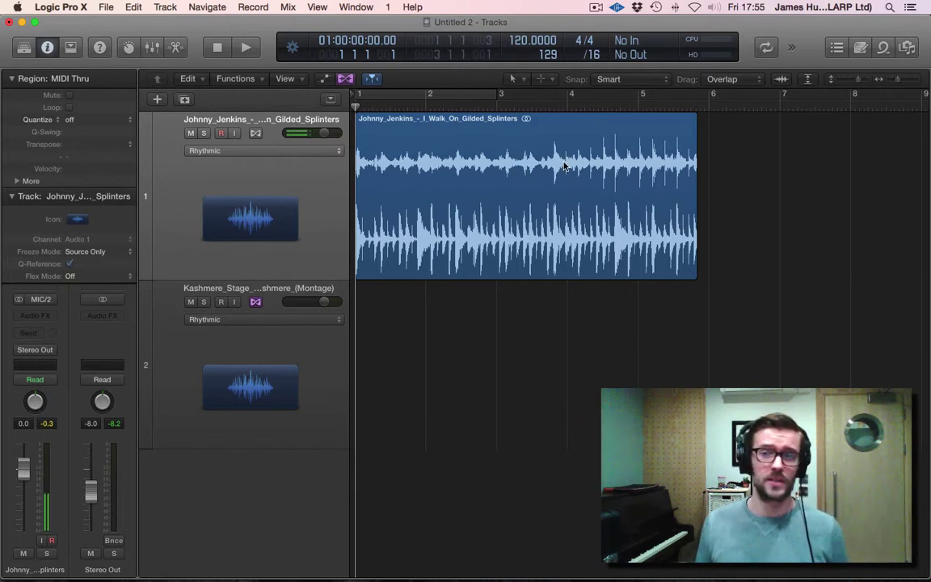
{"action": "key", "text": "space"}
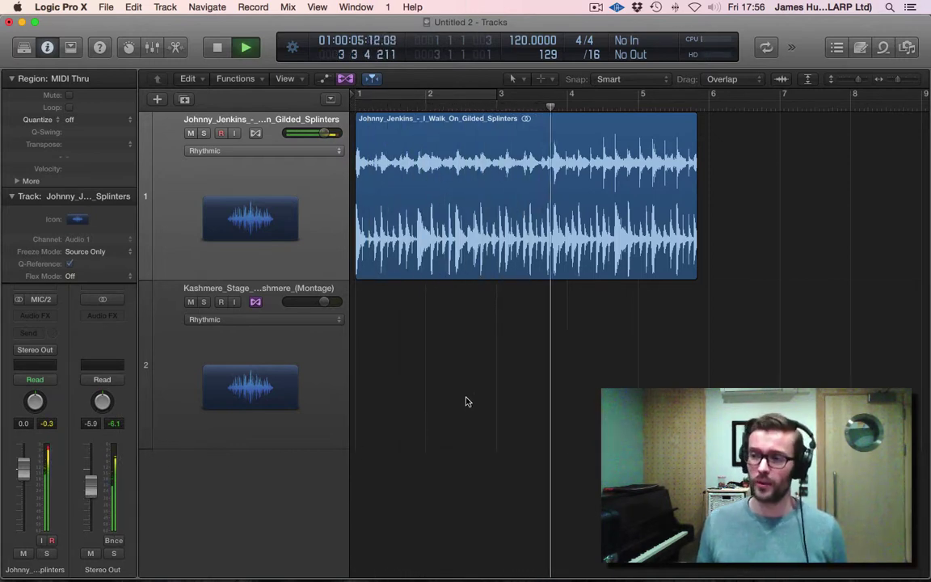
{"action": "key", "text": "space"}
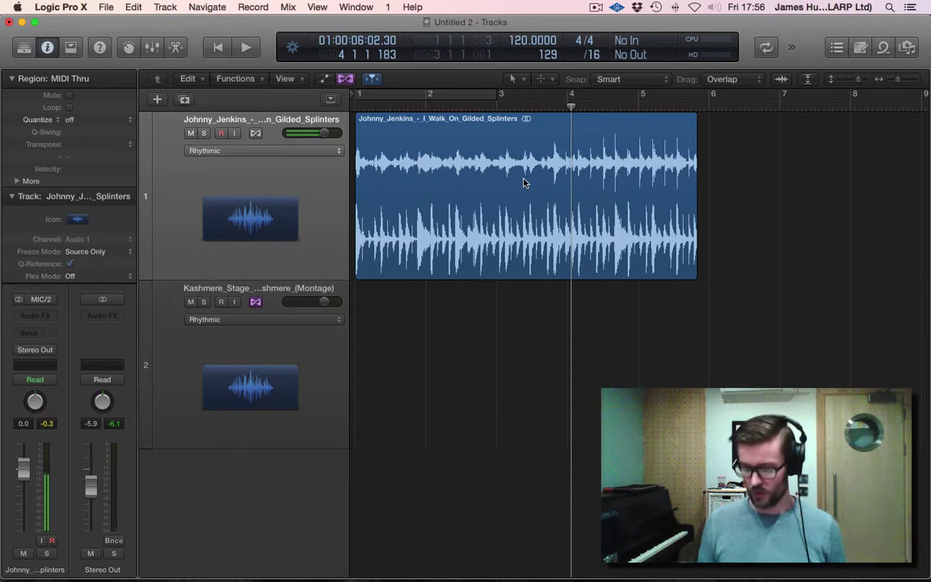
{"action": "key", "text": "Return"}
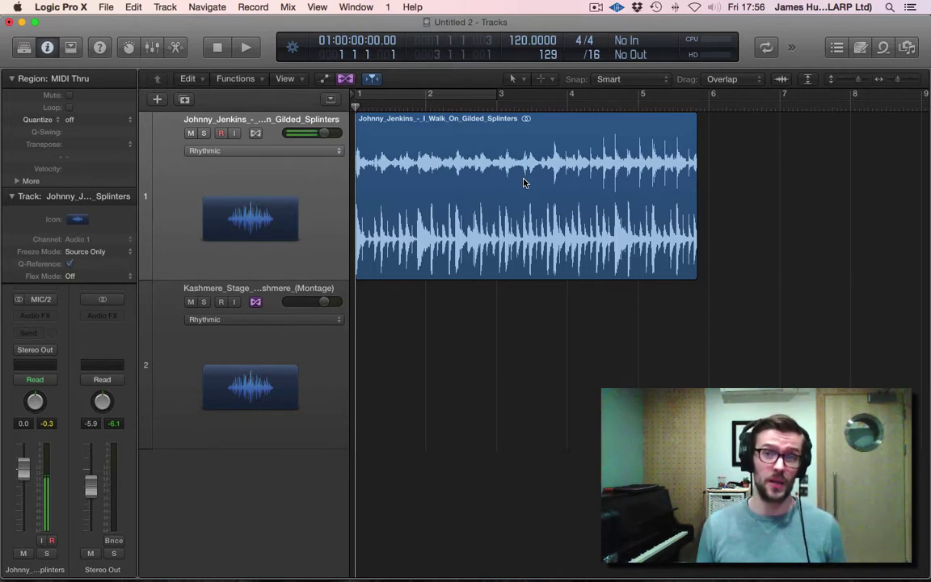
{"action": "key", "text": "space"}
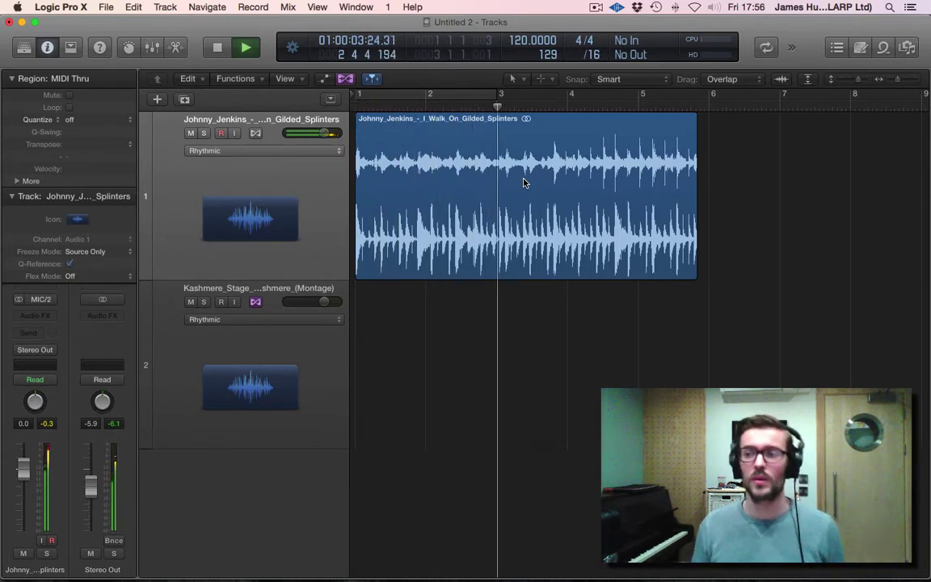
{"action": "key", "text": "space"}
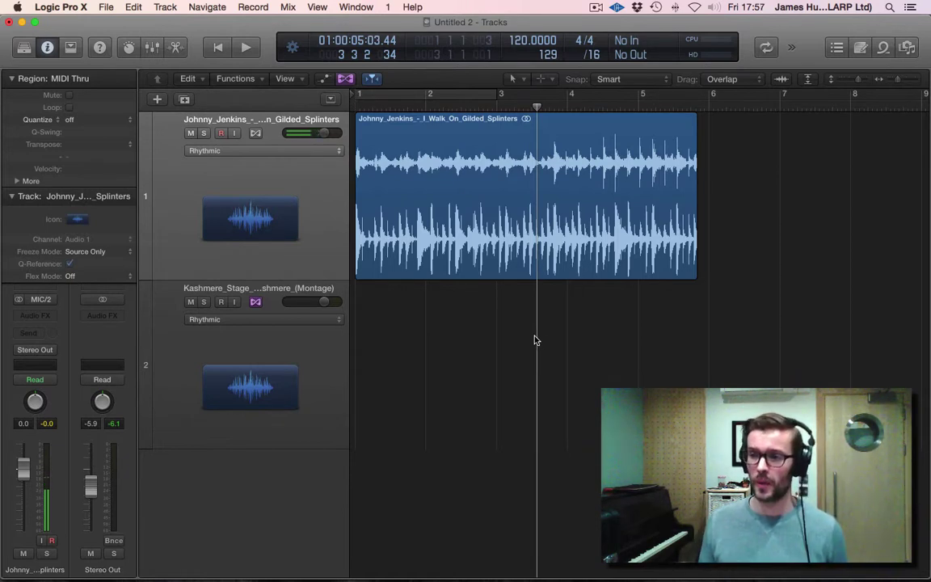
{"action": "key", "text": "Return"}
{"action": "key", "text": "space"}
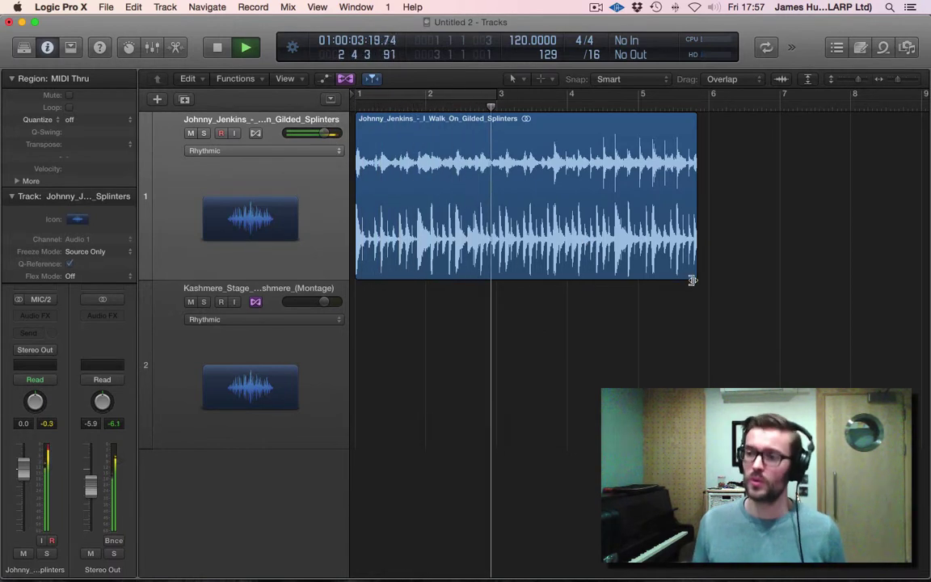
{"action": "key", "text": "space"}
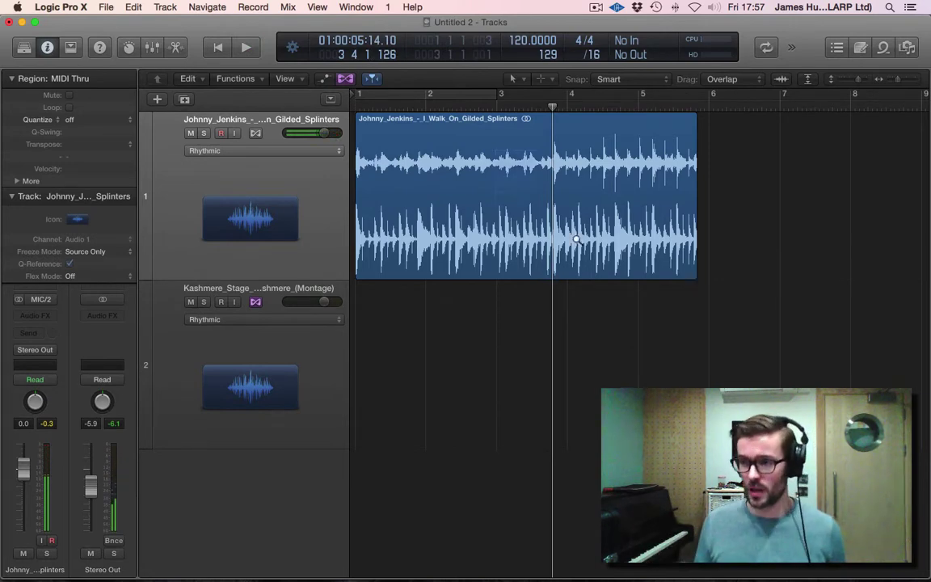
Step: Trim the end of the track 1 region back to the playhead, giving a length of about 2 3 0 69
{"action": "key", "text": "super+Right"}
{"action": "key", "text": "super+Right"}
{"action": "key", "text": "super+Down"}
{"action": "key", "text": "super+Down"}
{"action": "key", "text": "super+Left"}
{"action": "key", "text": "super+Left"}
{"action": "key", "text": "super+Up"}
{"action": "key", "text": "super+Up"}
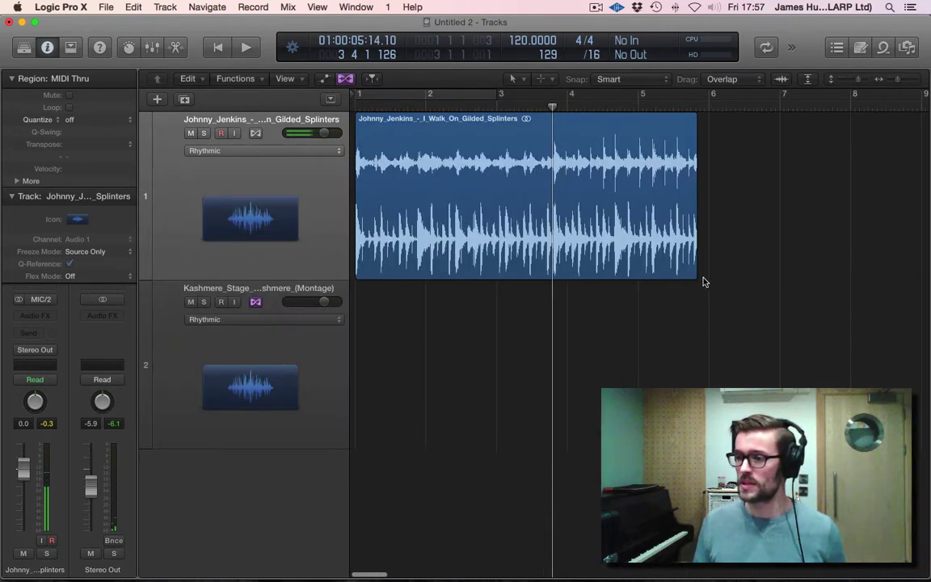
{"action": "left_click_drag", "start_coordinate": [694, 270], "coordinate": [553, 332]}
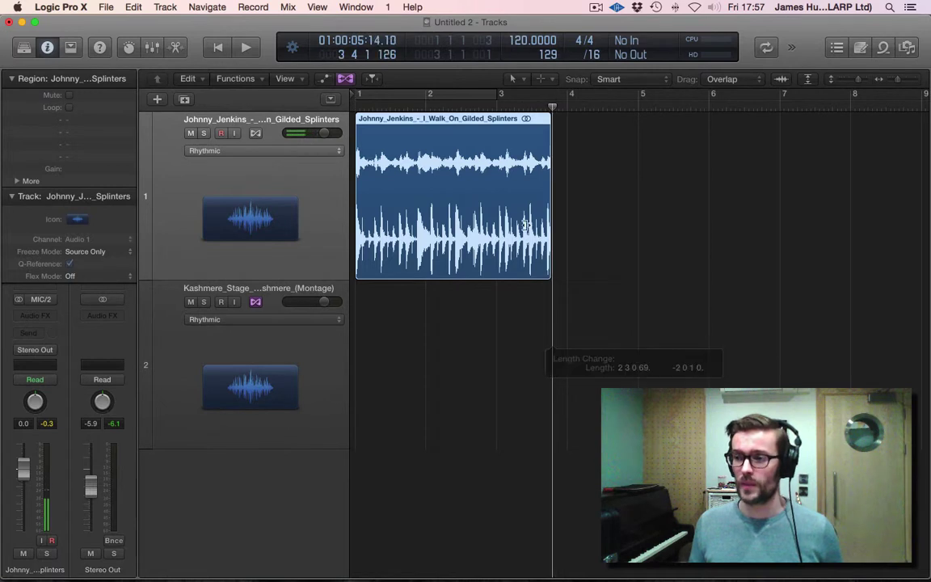
Step: Audition the trimmed region's ending and extend its end slightly past 3.4.1 to include the next drum hit
{"action": "left_click_drag", "start_coordinate": [520, 207], "coordinate": [598, 316]}
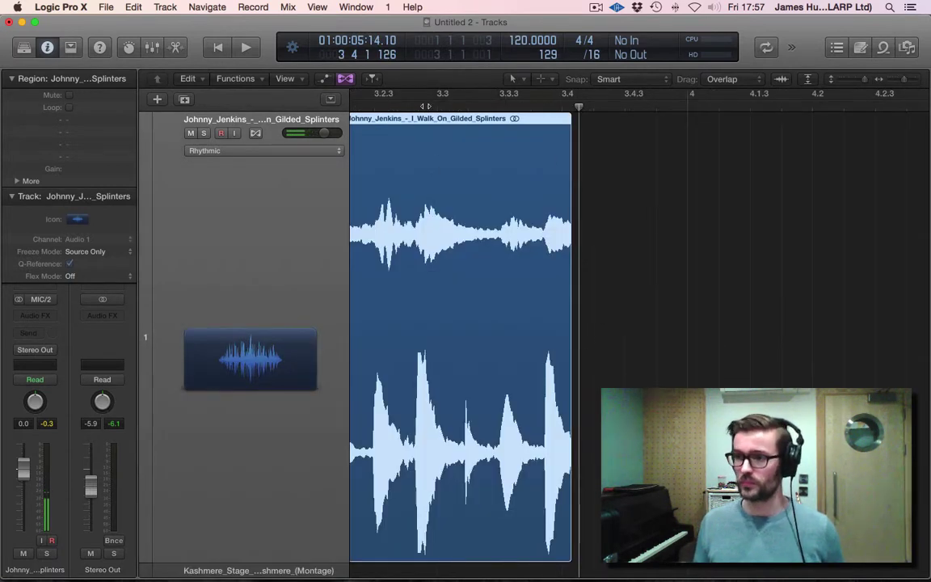
{"action": "left_click", "coordinate": [366, 100]}
{"action": "key", "text": "space"}
{"action": "key", "text": "space"}
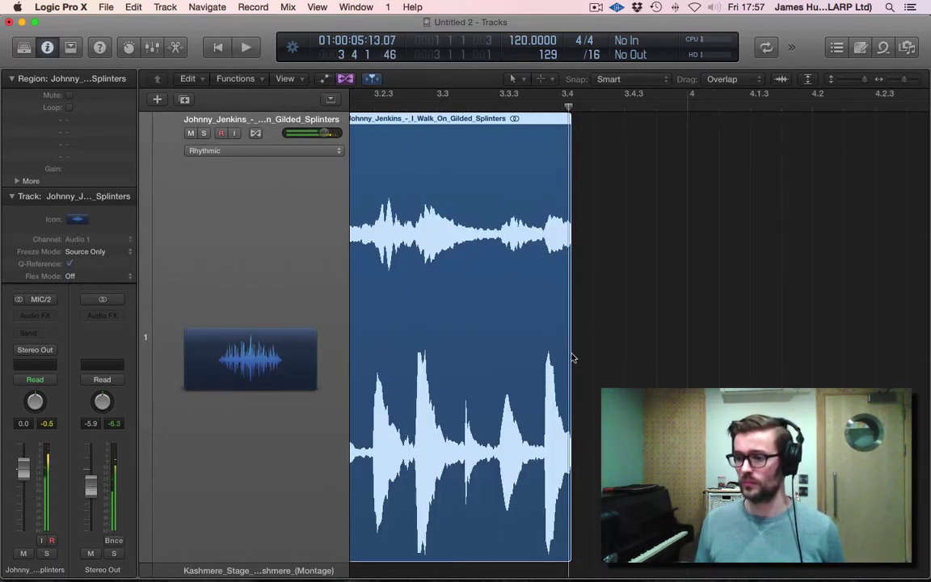
{"action": "left_click_drag", "start_coordinate": [571, 558], "coordinate": [609, 485]}
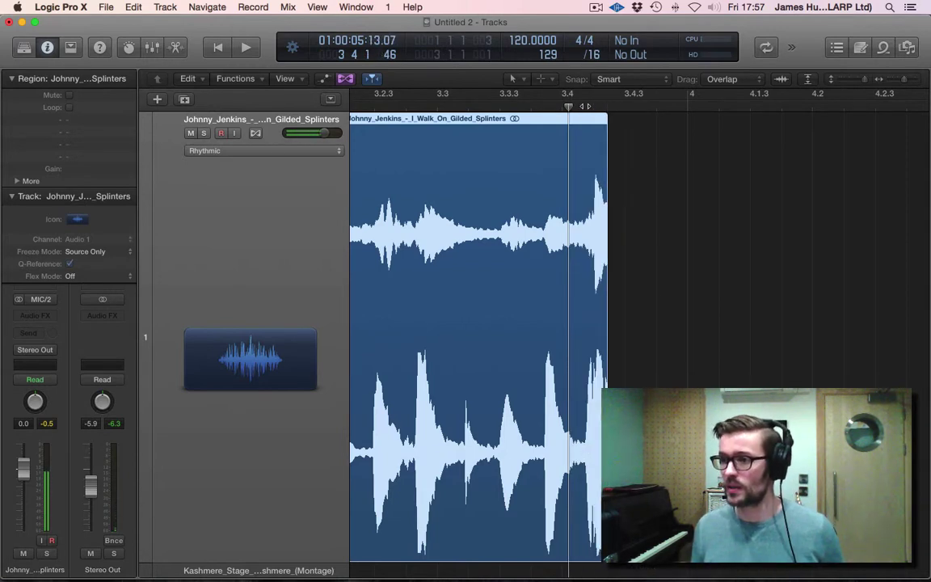
Step: Trim the region's end back to the start of the drum hit just before 3.4.2
{"action": "key", "text": "super+Right"}
{"action": "key", "text": "super+Right"}
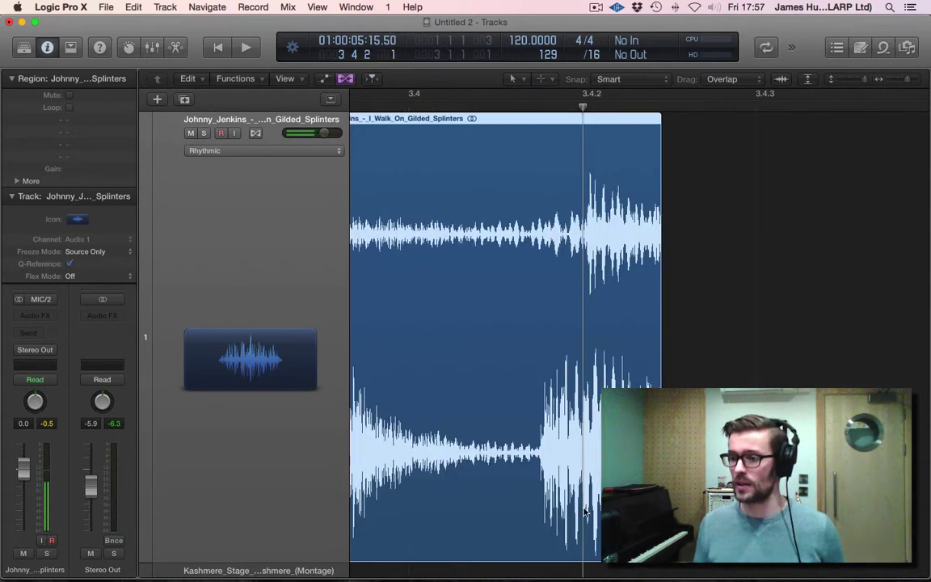
{"action": "left_click_drag", "start_coordinate": [660, 556], "coordinate": [547, 556]}
{"action": "key", "text": "super+Right"}
{"action": "key", "text": "super+Right"}
{"action": "key", "text": "super+Right"}
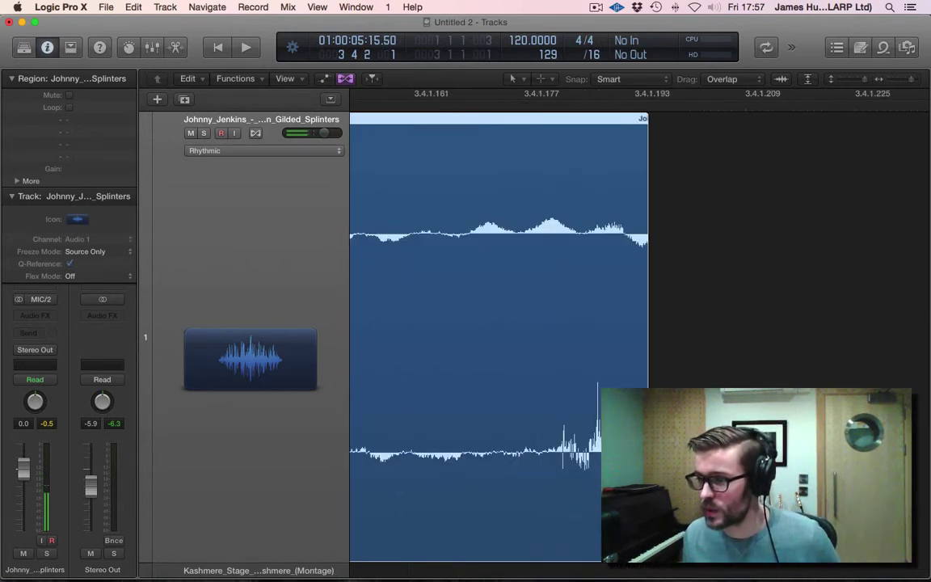
Step: Fine-tune the region's end at waveform level to a length of about 2 3 0 182
{"action": "left_click_drag", "start_coordinate": [647, 556], "coordinate": [551, 556]}
{"action": "key", "text": "super+Right"}
{"action": "key", "text": "super+Right"}
{"action": "key", "text": "super+Right"}
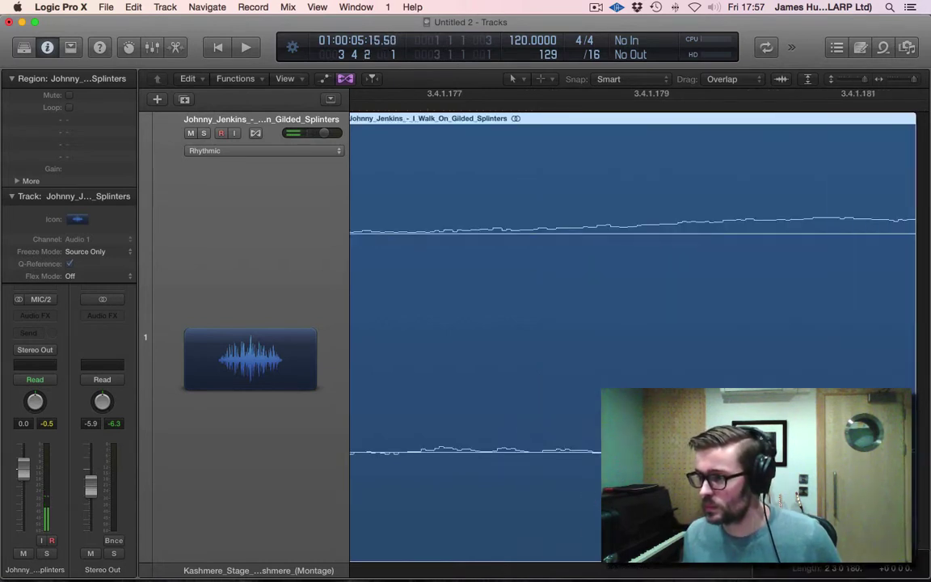
{"action": "key", "text": "super+Left"}
{"action": "key", "text": "super+Left"}
{"action": "key", "text": "super+Left"}
{"action": "mouse_move", "coordinate": [557, 555]}
{"action": "left_mouse_down"}
{"action": "mouse_move", "coordinate": [659, 555]}
{"action": "mouse_move", "coordinate": [565, 552]}
{"action": "left_mouse_up"}
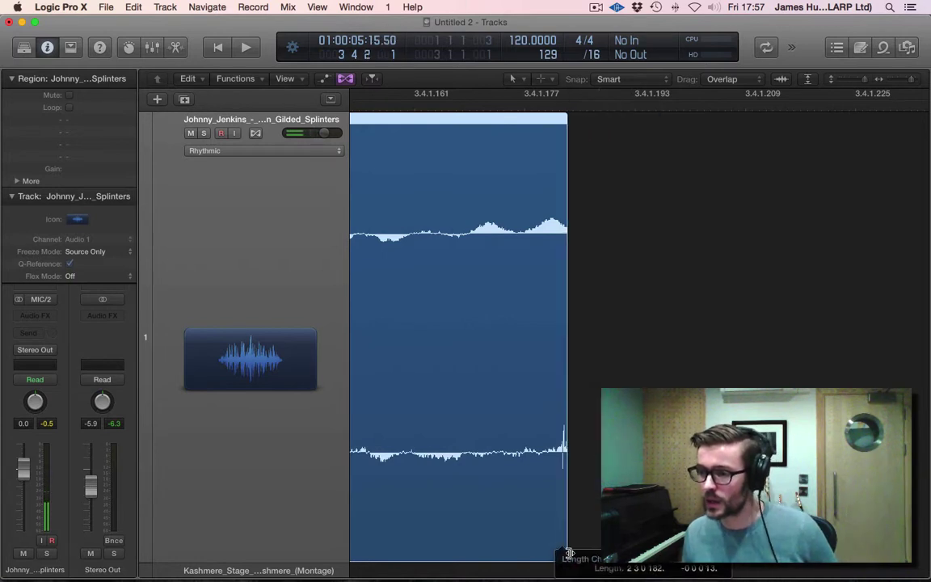
{"action": "key", "text": "super+Right"}
{"action": "key", "text": "super+Right"}
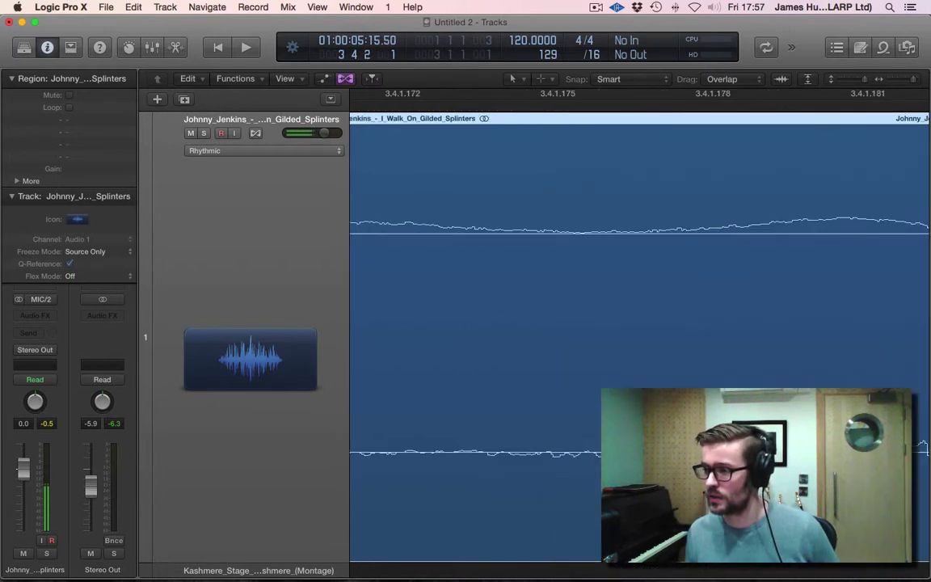
Step: Nudge the region's end slightly earlier, to about 3.4.1.179, so it stops cleanly before the drum hit
{"action": "key", "text": "super+Left"}
{"action": "key", "text": "super+Left"}
{"action": "left_click_drag", "start_coordinate": [567, 555], "coordinate": [537, 558]}
{"action": "key", "text": "super+Left"}
{"action": "key", "text": "super+Left"}
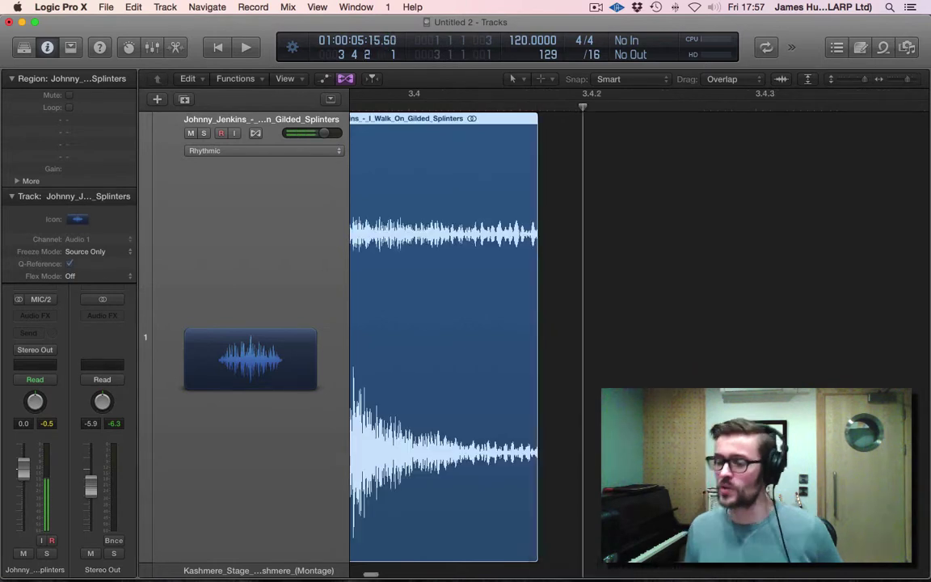
{"action": "key", "text": "super+Left"}
{"action": "key", "text": "super+Up"}
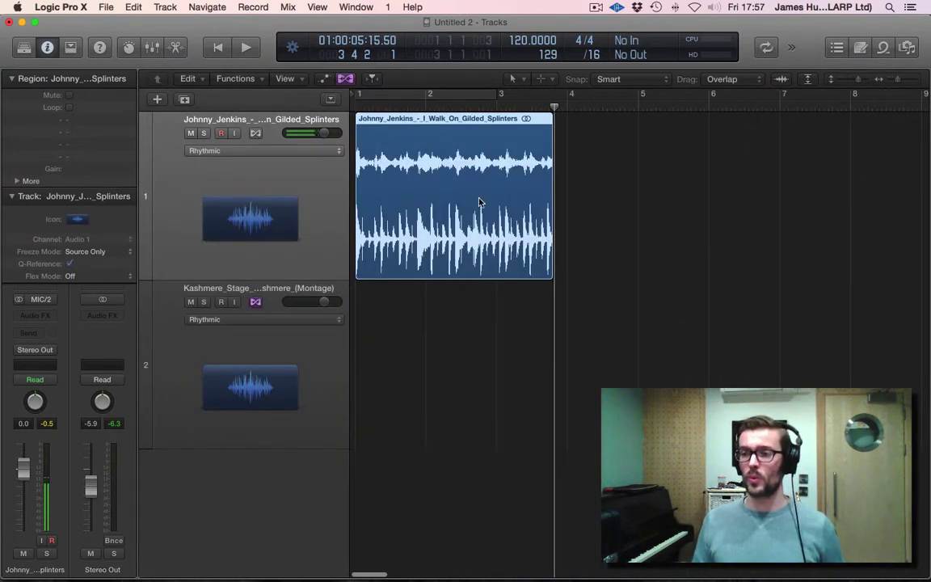
Step: Create a cycle area over the trimmed region, from 1.1.1.3 to 3.4.1.179, aligning its end with the region's edge
{"action": "left_click", "coordinate": [420, 102]}
{"action": "left_click_drag", "start_coordinate": [498, 95], "coordinate": [594, 97]}
{"action": "key", "text": "super+Right"}
{"action": "key", "text": "super+Down"}
{"action": "key", "text": "super+Right"}
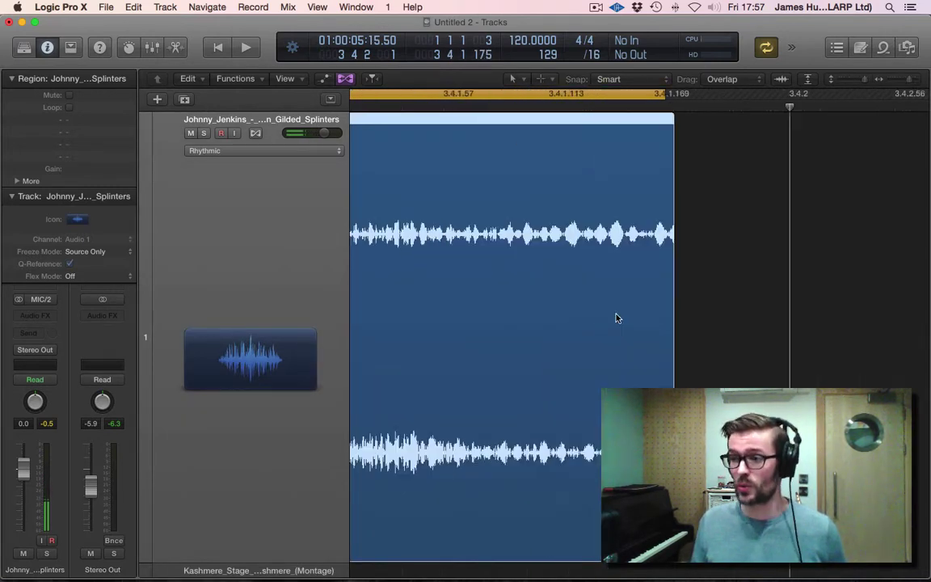
{"action": "key", "text": "super+Right"}
{"action": "key", "text": "super+Right"}
{"action": "scroll", "coordinate": [518, 193], "scroll_direction": "left", "scroll_amount": 3}
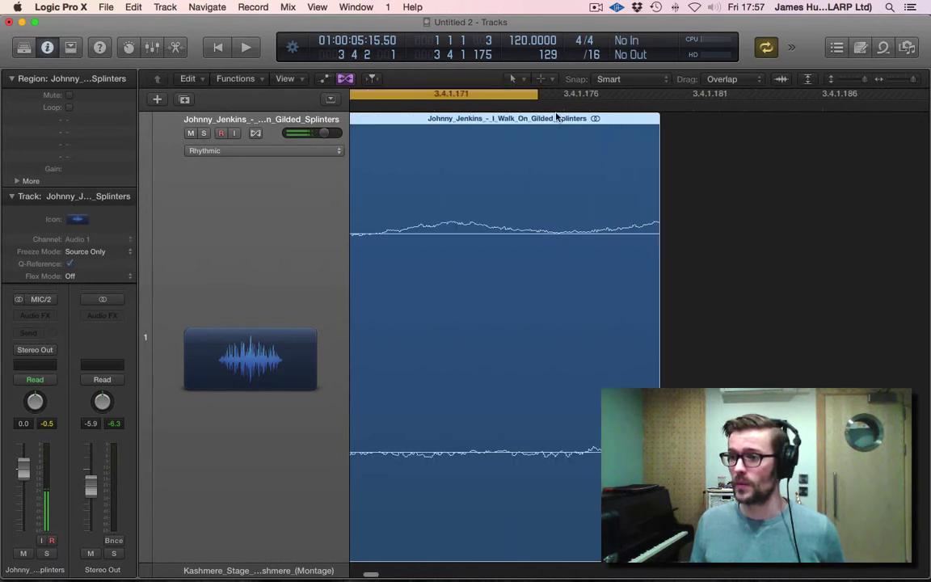
{"action": "left_click_drag", "start_coordinate": [537, 93], "coordinate": [655, 164]}
{"action": "key", "text": "super+Left"}
{"action": "key", "text": "super+Left"}
{"action": "key", "text": "super+Left"}
Step: Play the cycled region to check that it loops smoothly
{"action": "key", "text": "space"}
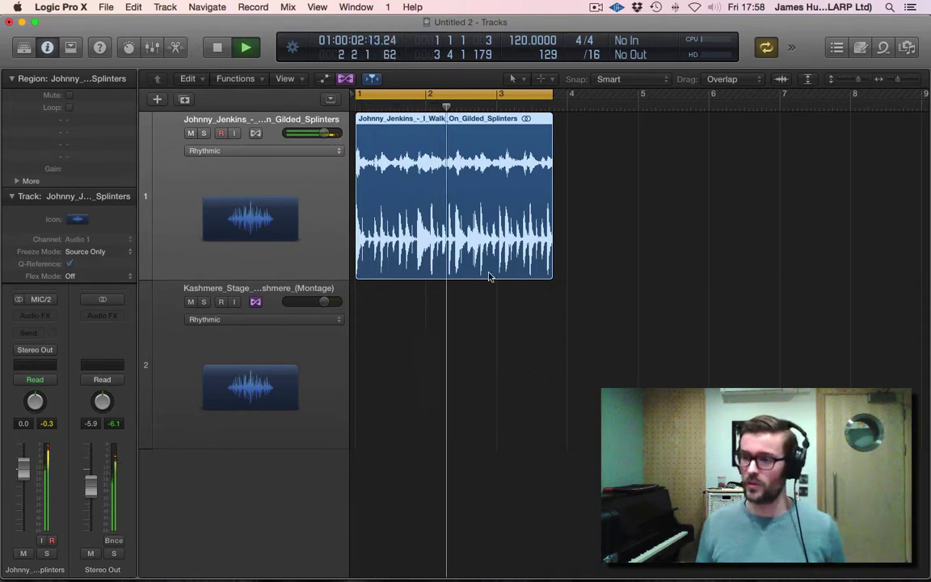
{"action": "key", "text": "z"}
{"action": "key", "text": "z"}
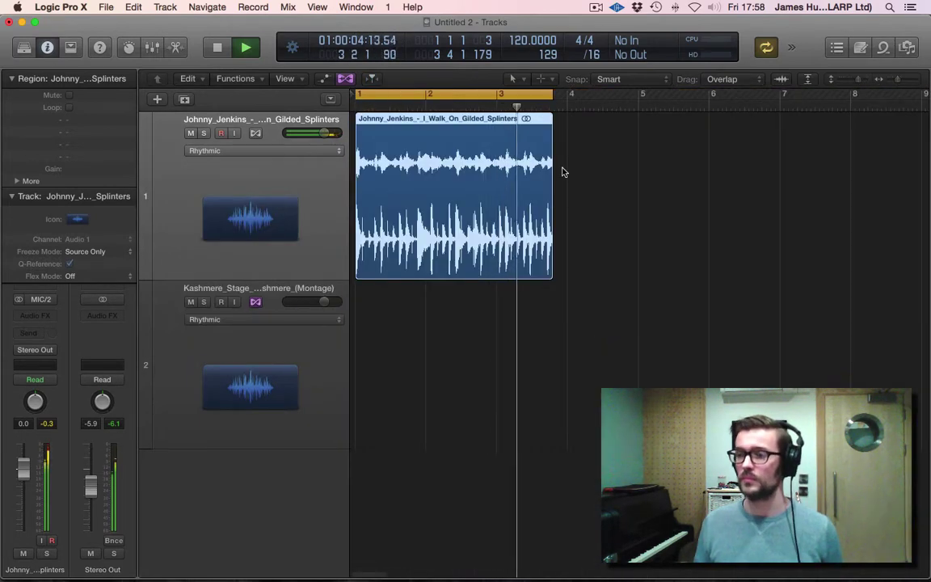
{"action": "key", "text": "space"}
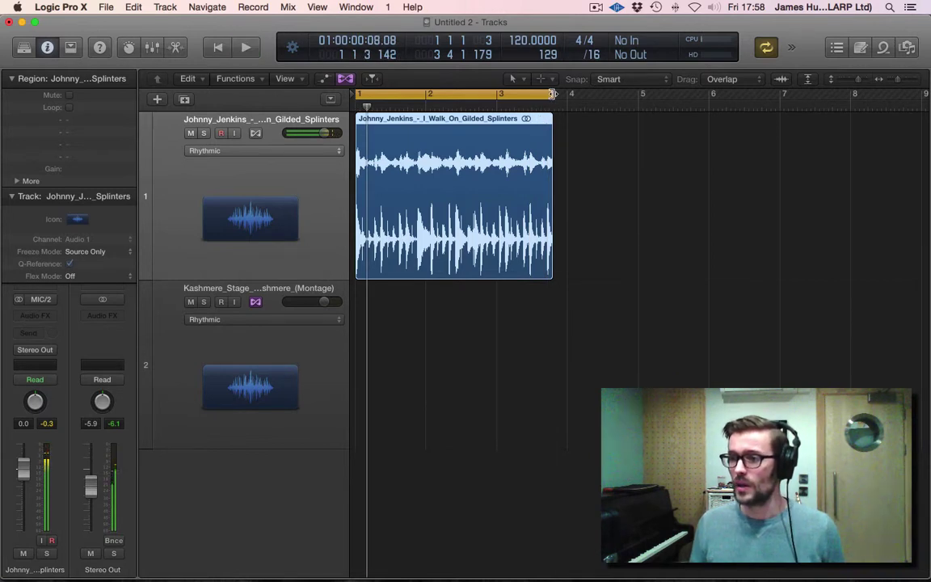
Step: Shorten the cycle area to end at 3.3.4.1 and play it to hear an incorrectly timed loop
{"action": "left_click_drag", "start_coordinate": [553, 94], "coordinate": [545, 95]}
{"action": "key", "text": "space"}
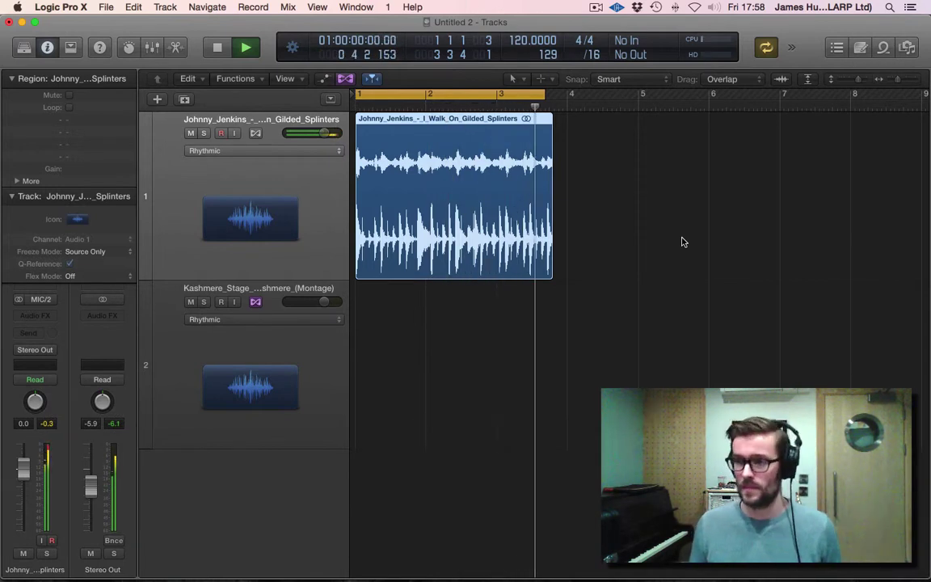
{"action": "key", "text": "space"}
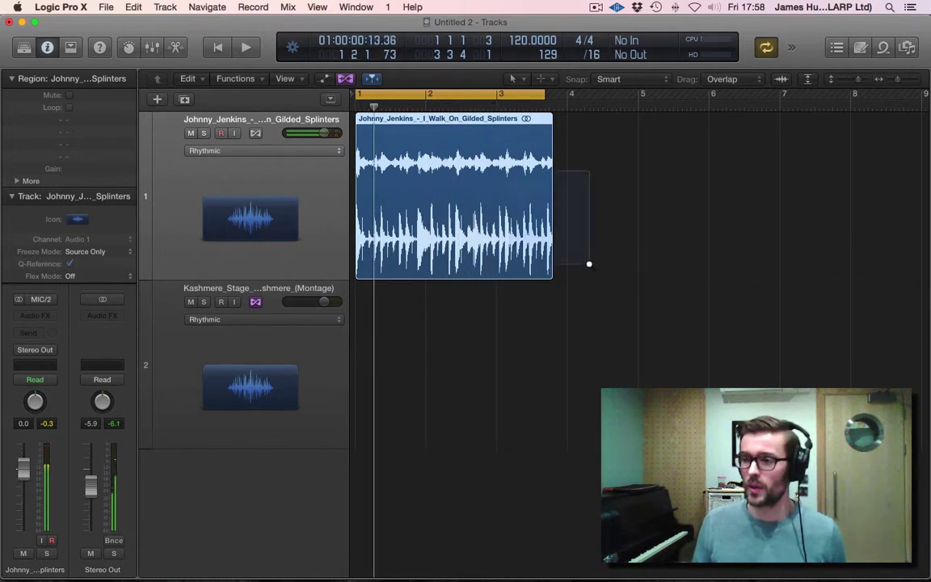
{"action": "key", "text": "z"}
{"action": "key", "text": "z"}
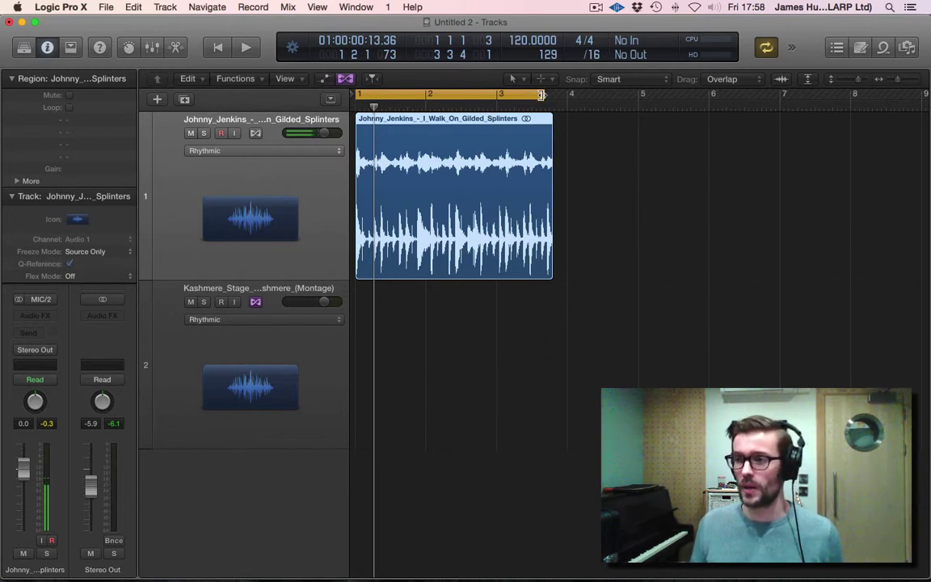
Step: Set the cycle area to end at 3.1.1.1, spanning two bars, and place the playhead at bar 5
{"action": "left_click_drag", "start_coordinate": [542, 95], "coordinate": [496, 95]}
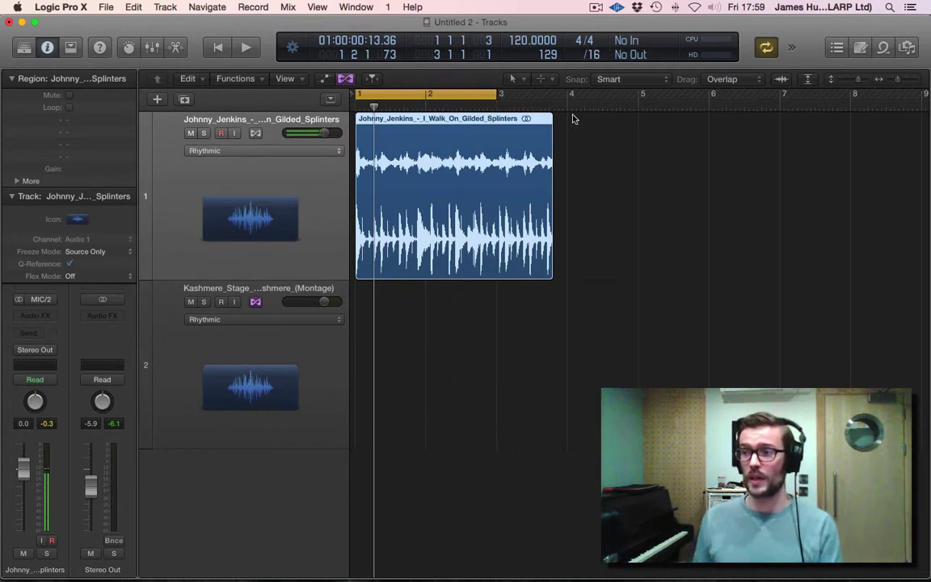
{"action": "left_click_drag", "start_coordinate": [511, 110], "coordinate": [588, 109]}
{"action": "left_click", "coordinate": [635, 108]}
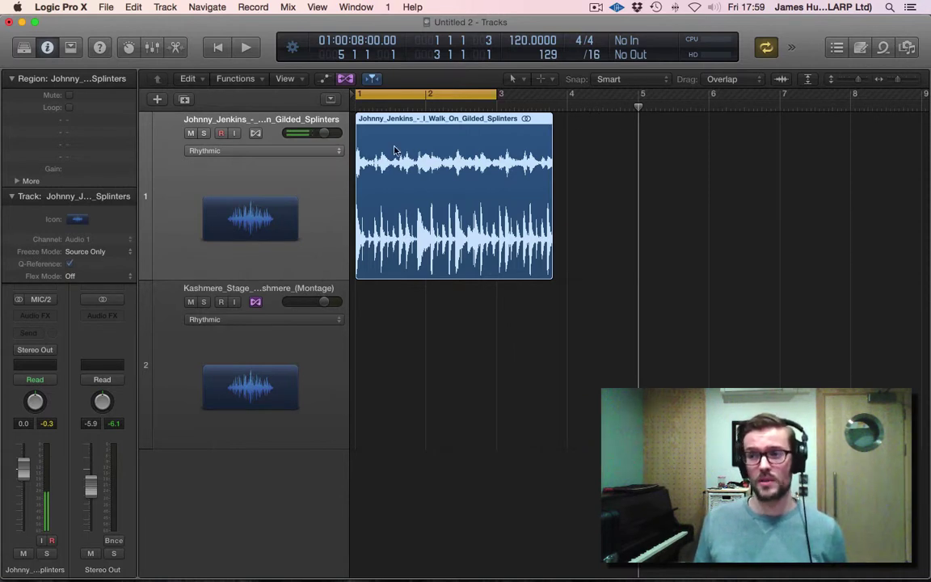
Step: Adjust the project tempo using the region length and locators, and inspect the region's fit to the two-bar cycle
{"action": "left_click", "coordinate": [132, 8]}
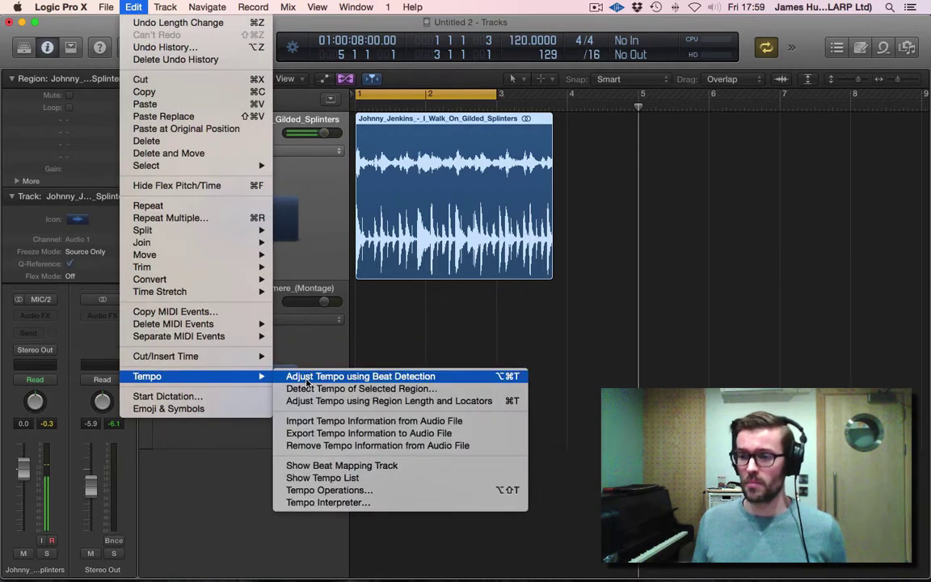
{"action": "mouse_move", "coordinate": [203, 376]}
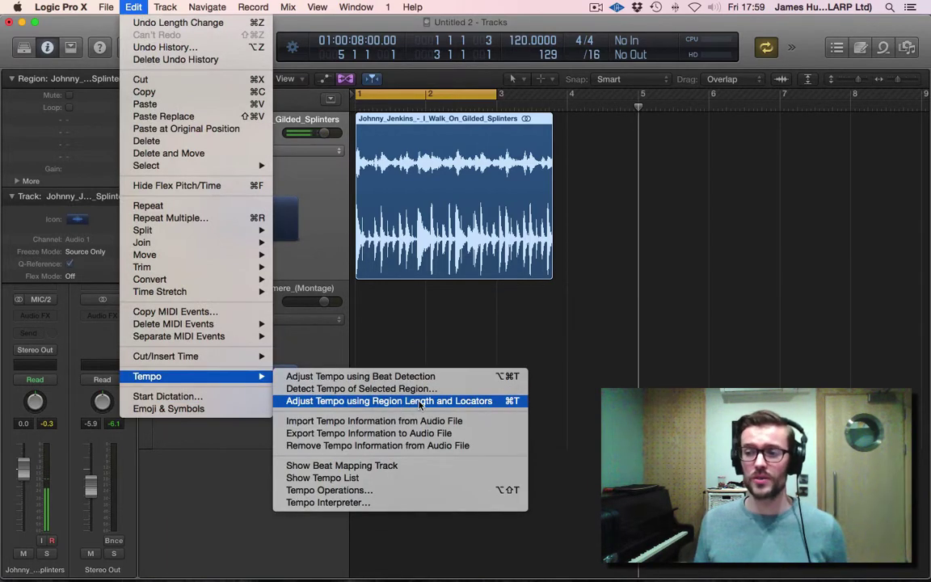
{"action": "left_click", "coordinate": [468, 401]}
{"action": "left_click", "coordinate": [500, 213]}
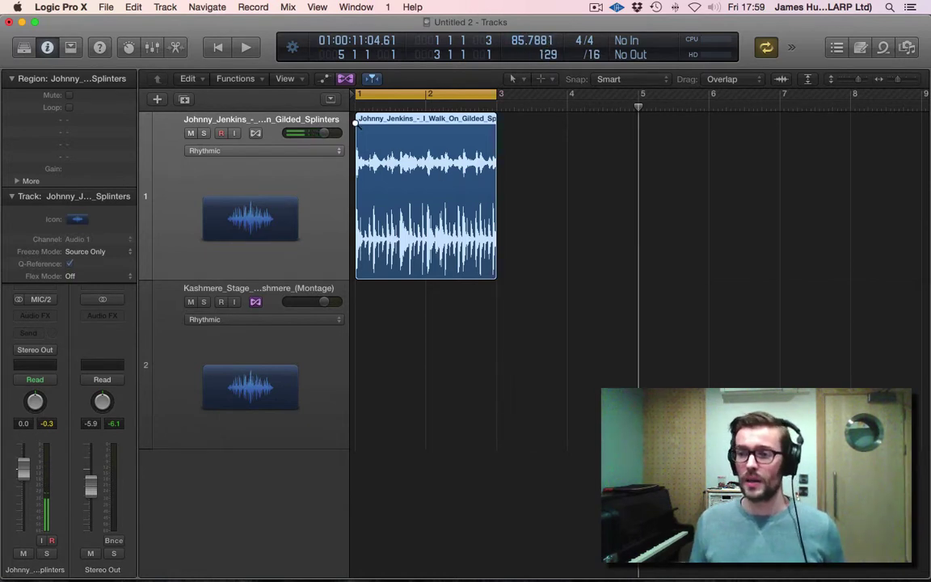
{"action": "key", "text": "z"}
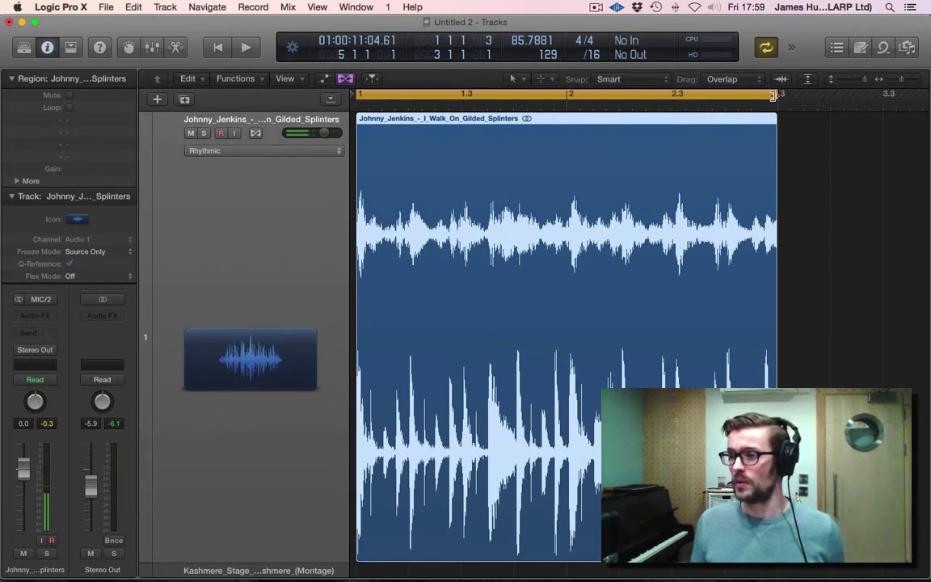
{"action": "key", "text": "z"}
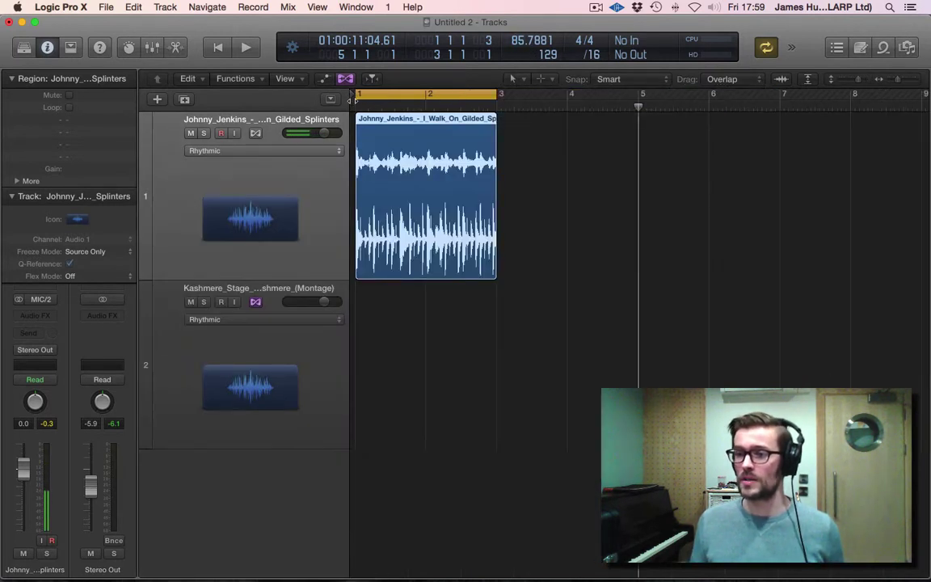
Step: Play the start of the two-bar cycle to check the loop against the adjusted project tempo
{"action": "left_click", "coordinate": [546, 171]}
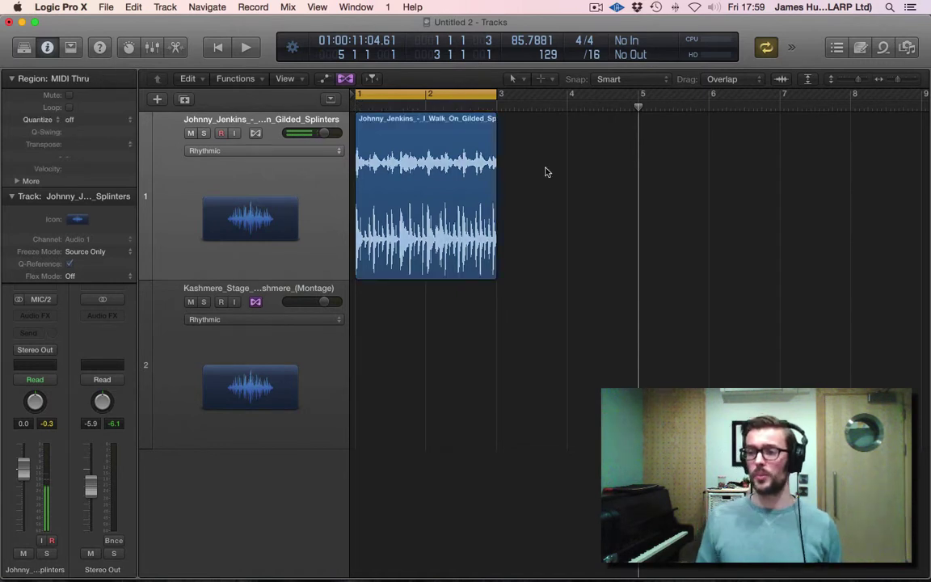
{"action": "key", "text": "space"}
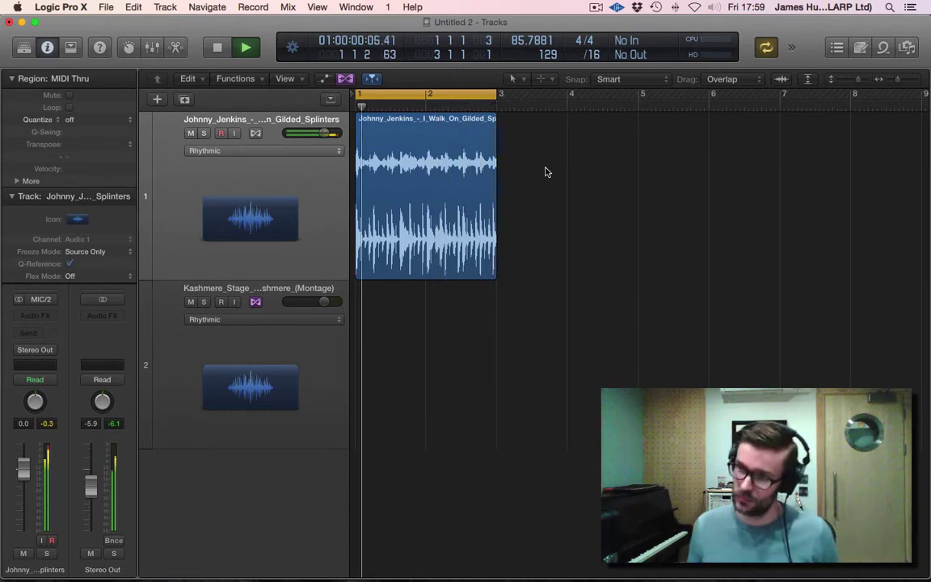
{"action": "key", "text": "space"}
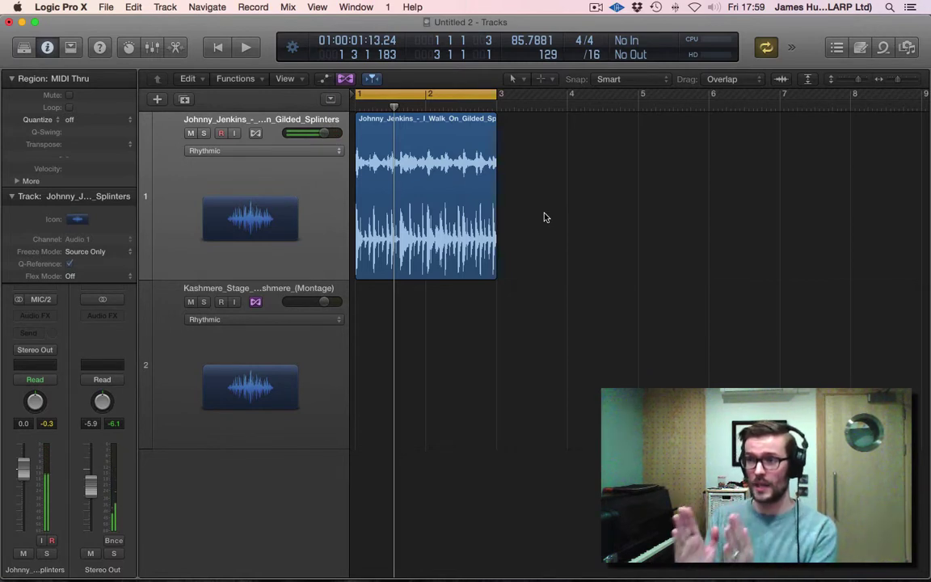
Step: Enable Flex Time - Rhythmic on the Gilded Splinters track and inspect the region's transient markers up close
{"action": "left_click", "coordinate": [466, 198]}
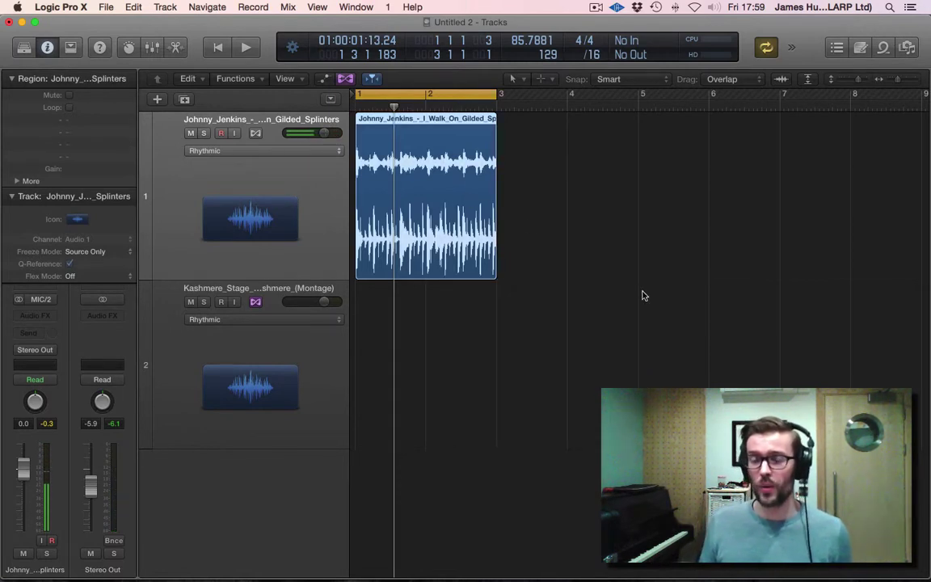
{"action": "left_click", "coordinate": [346, 78]}
{"action": "left_click", "coordinate": [345, 79]}
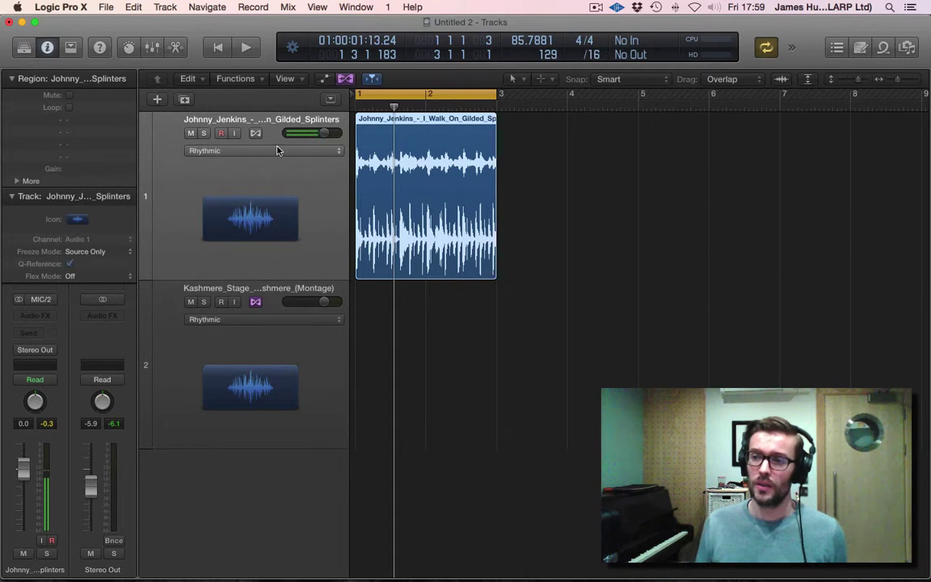
{"action": "left_click", "coordinate": [277, 151]}
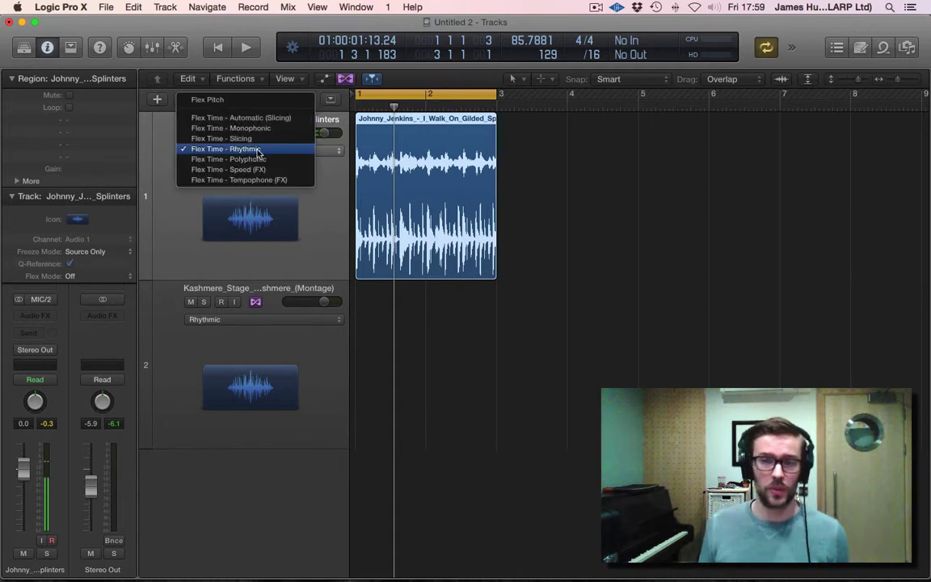
{"action": "left_click", "coordinate": [243, 150]}
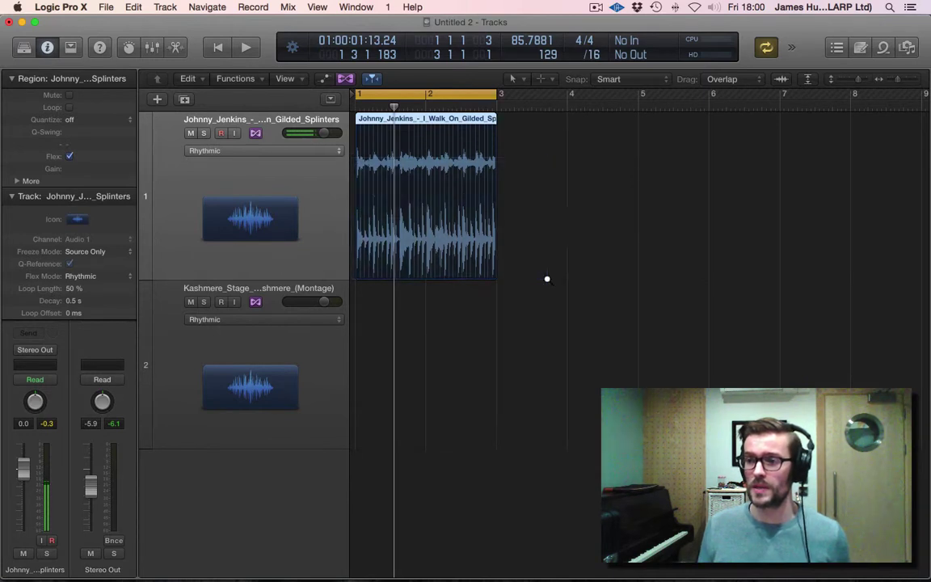
{"action": "key", "text": "z"}
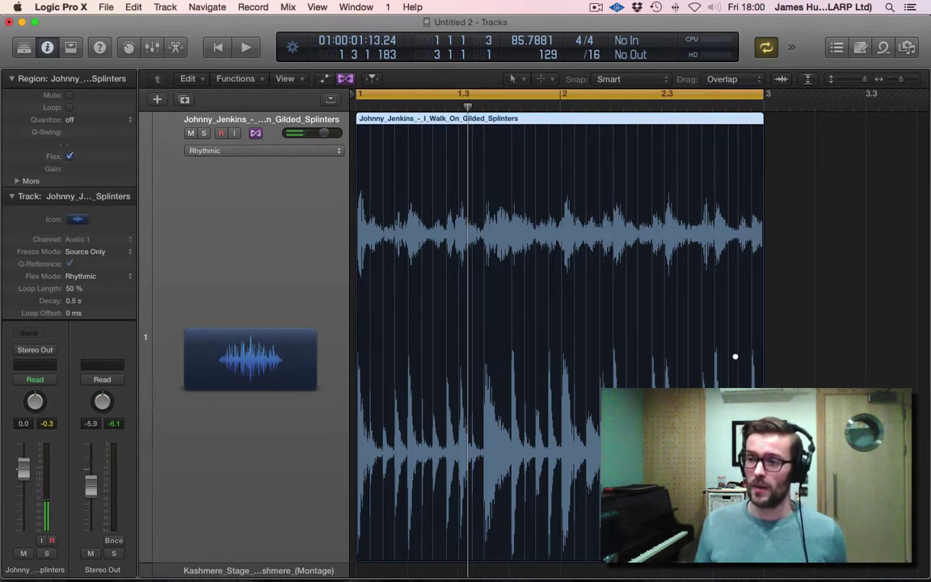
{"action": "key", "text": "z"}
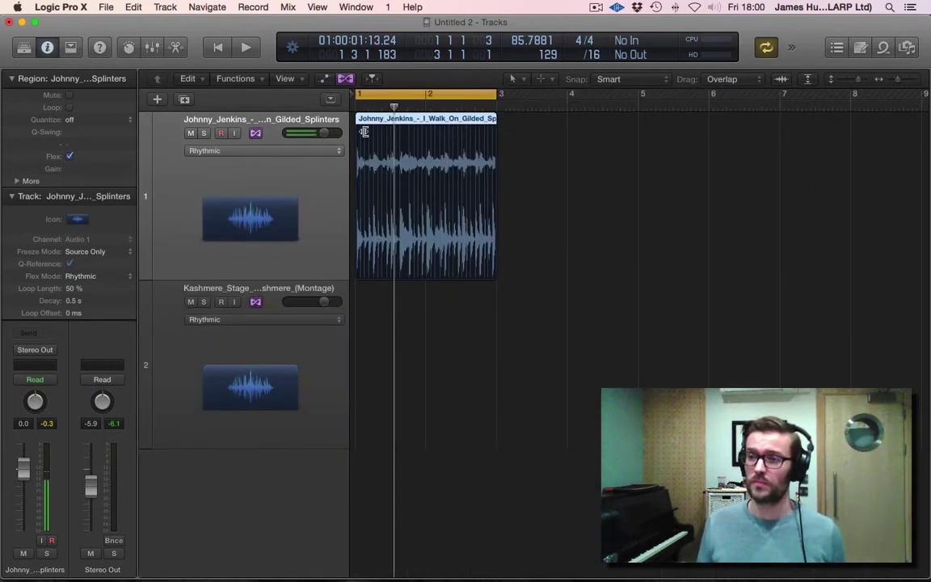
Step: Set the project tempo to 110 BPM and play the flexed loop at that speed
{"action": "double_click", "coordinate": [521, 46]}
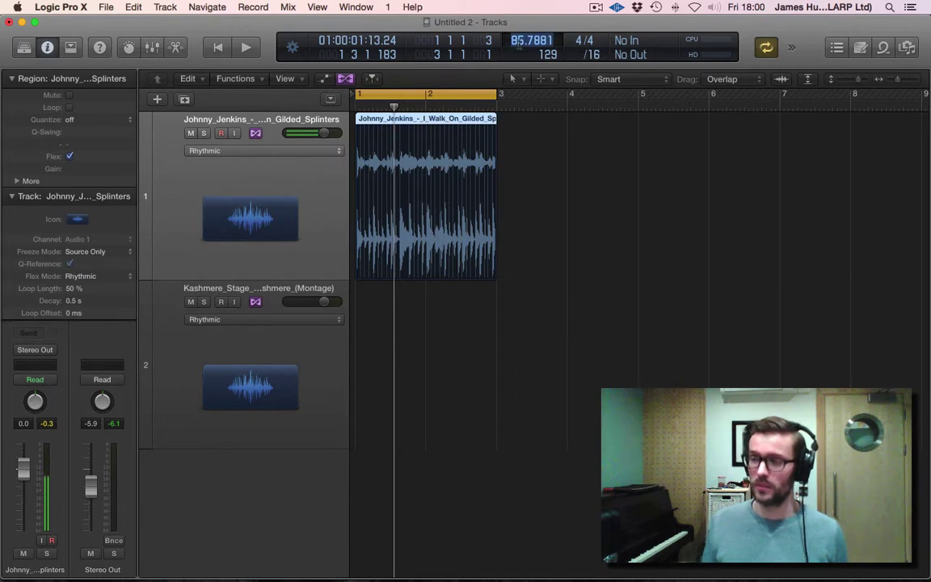
{"action": "type", "text": "1"}
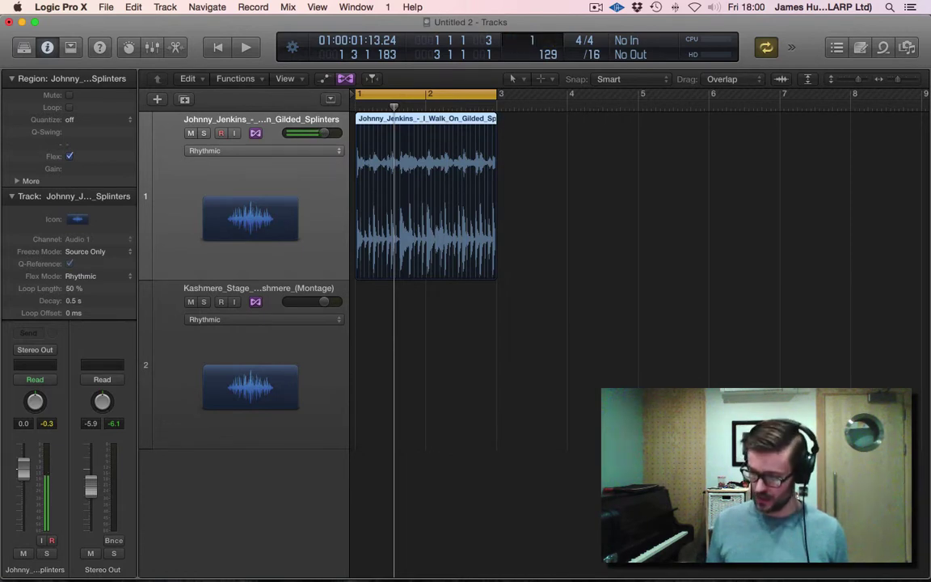
{"action": "type", "text": "10"}
{"action": "key", "text": "Return"}
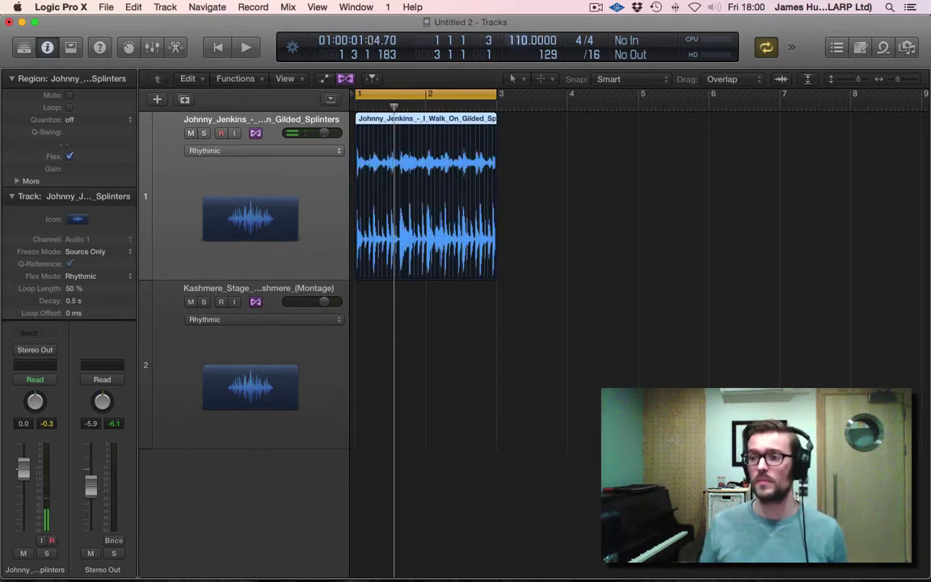
{"action": "key", "text": "space"}
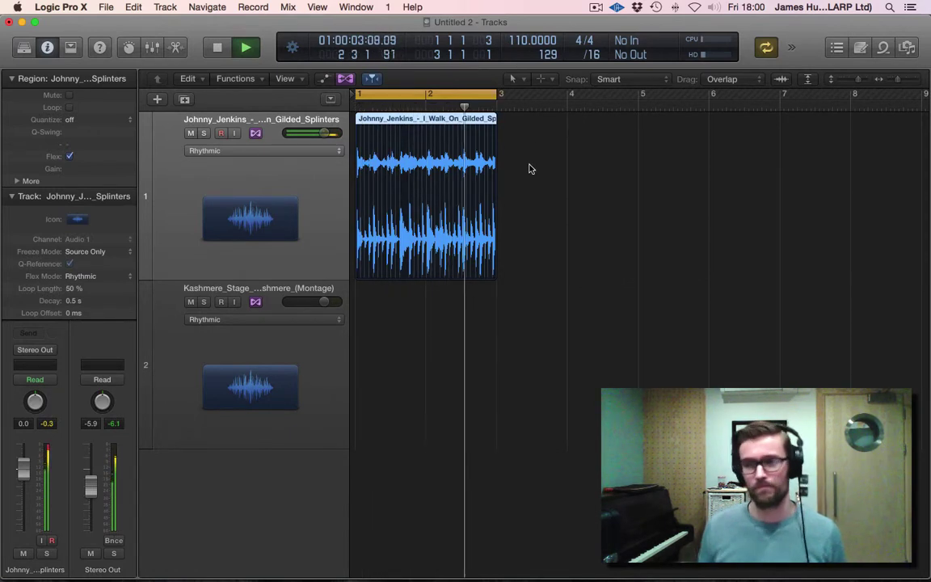
{"action": "key", "text": "space"}
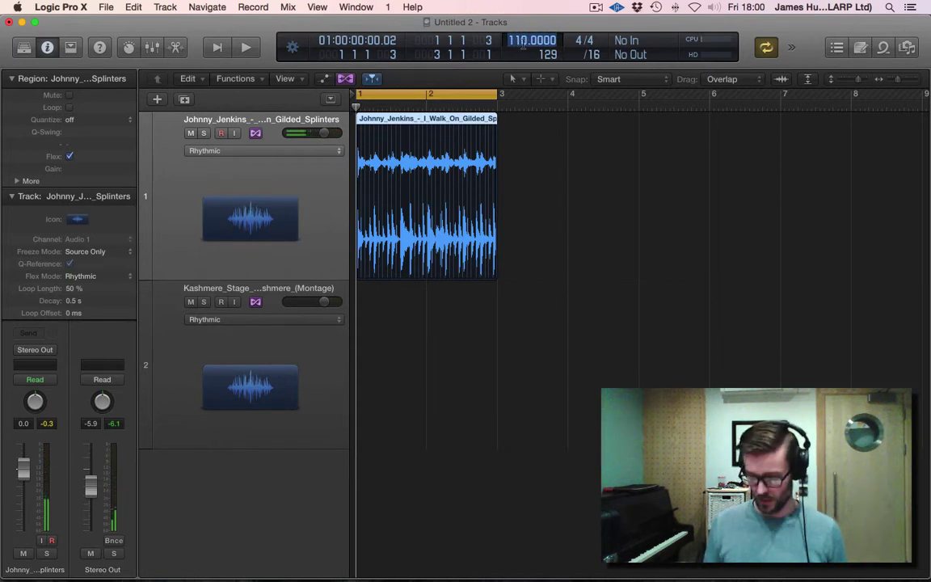
Step: Slow the project tempo to 70 BPM and listen to the flexed loop
{"action": "type", "text": "70"}
{"action": "key", "text": "Return"}
{"action": "key", "text": "space"}
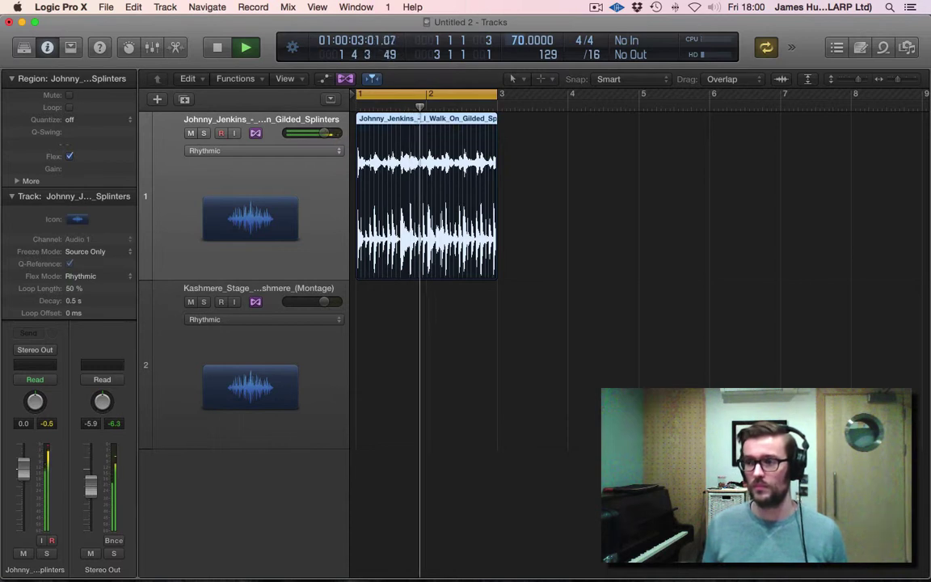
{"action": "key", "text": "space"}
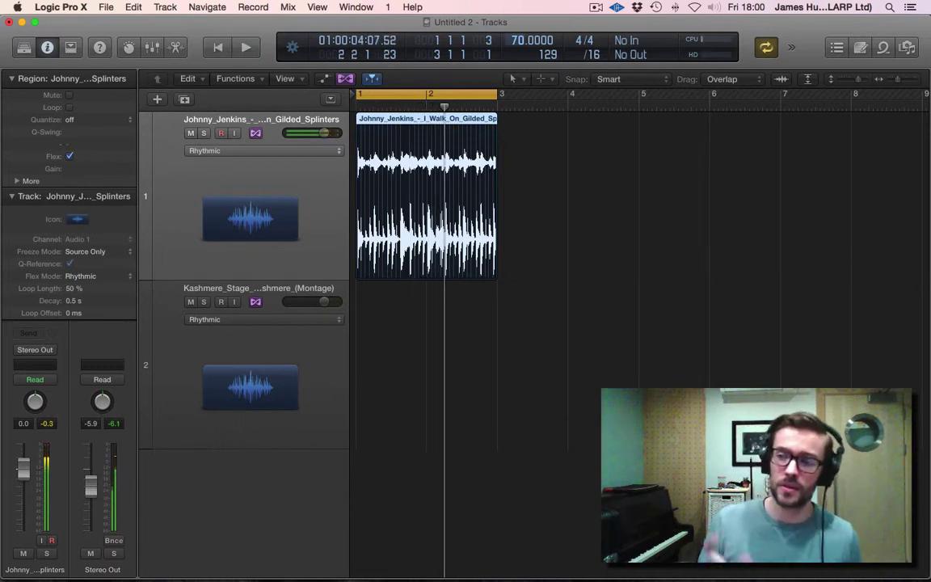
Step: Set the project tempo to 150 BPM, audition the flexed loop, and deselect the region
{"action": "double_click", "coordinate": [515, 44]}
{"action": "type", "text": "150"}
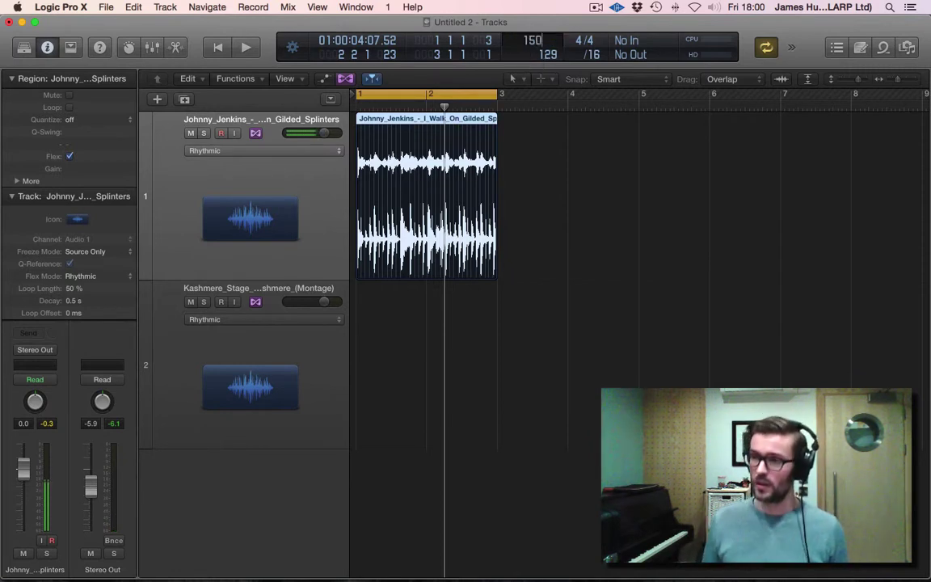
{"action": "key", "text": "Return"}
{"action": "key", "text": "space"}
{"action": "key", "text": "space"}
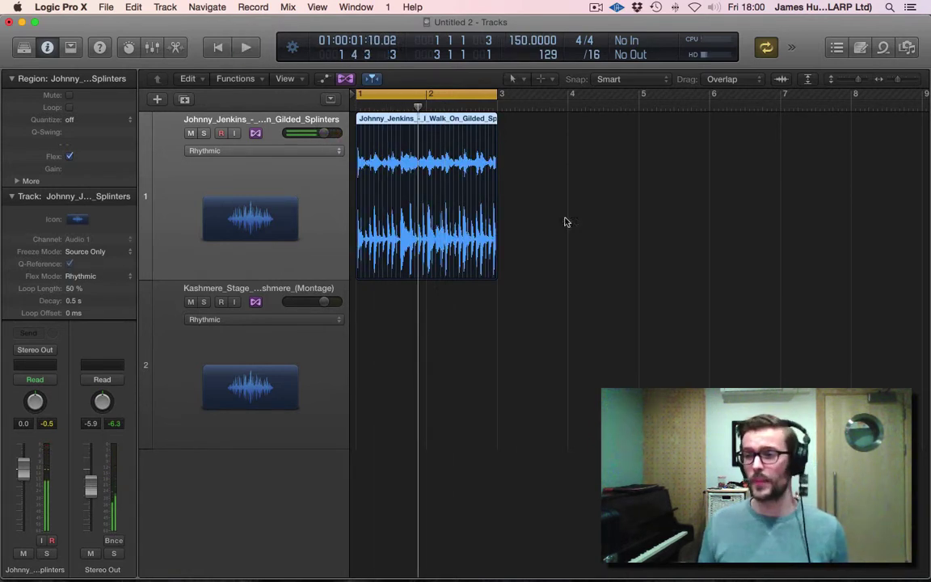
{"action": "left_click", "coordinate": [584, 259]}
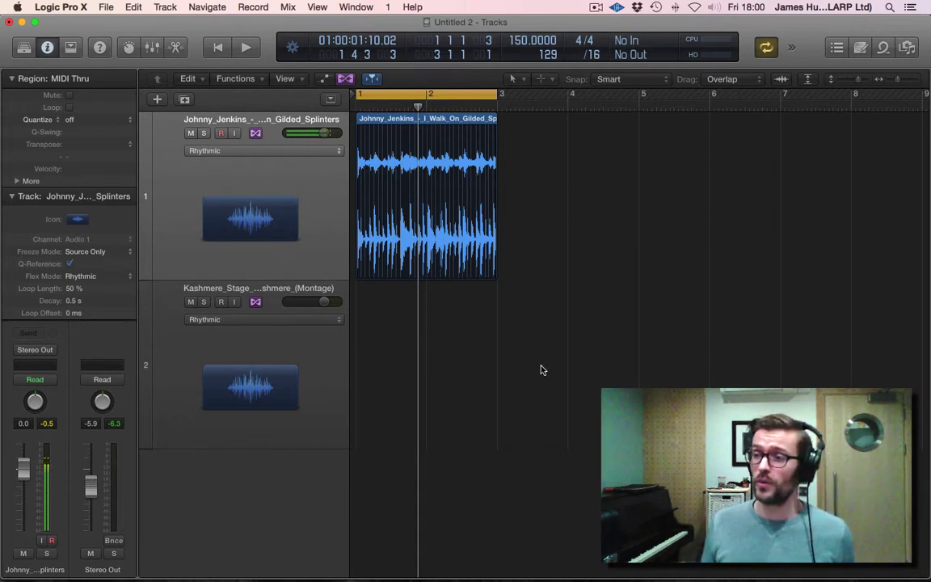
{"action": "key", "text": "super+Up"}
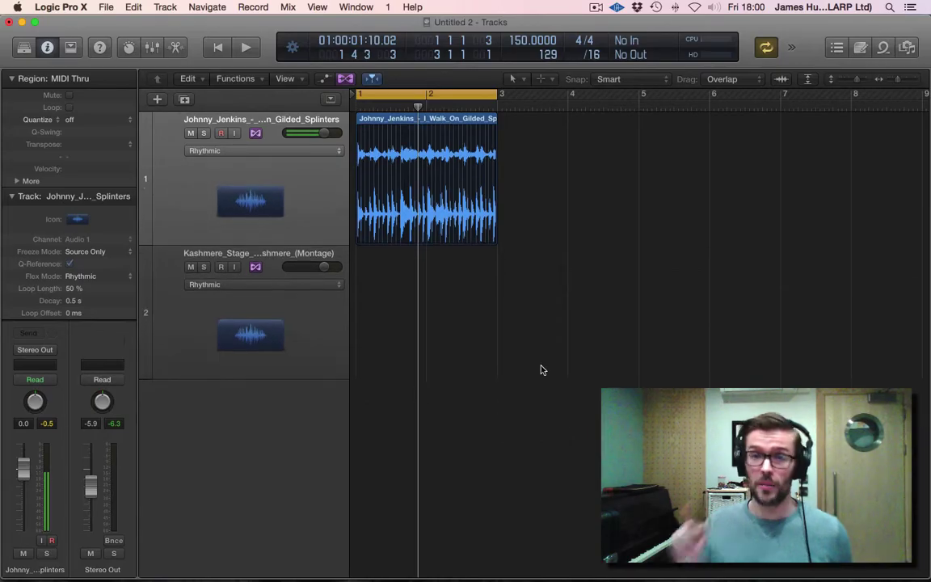